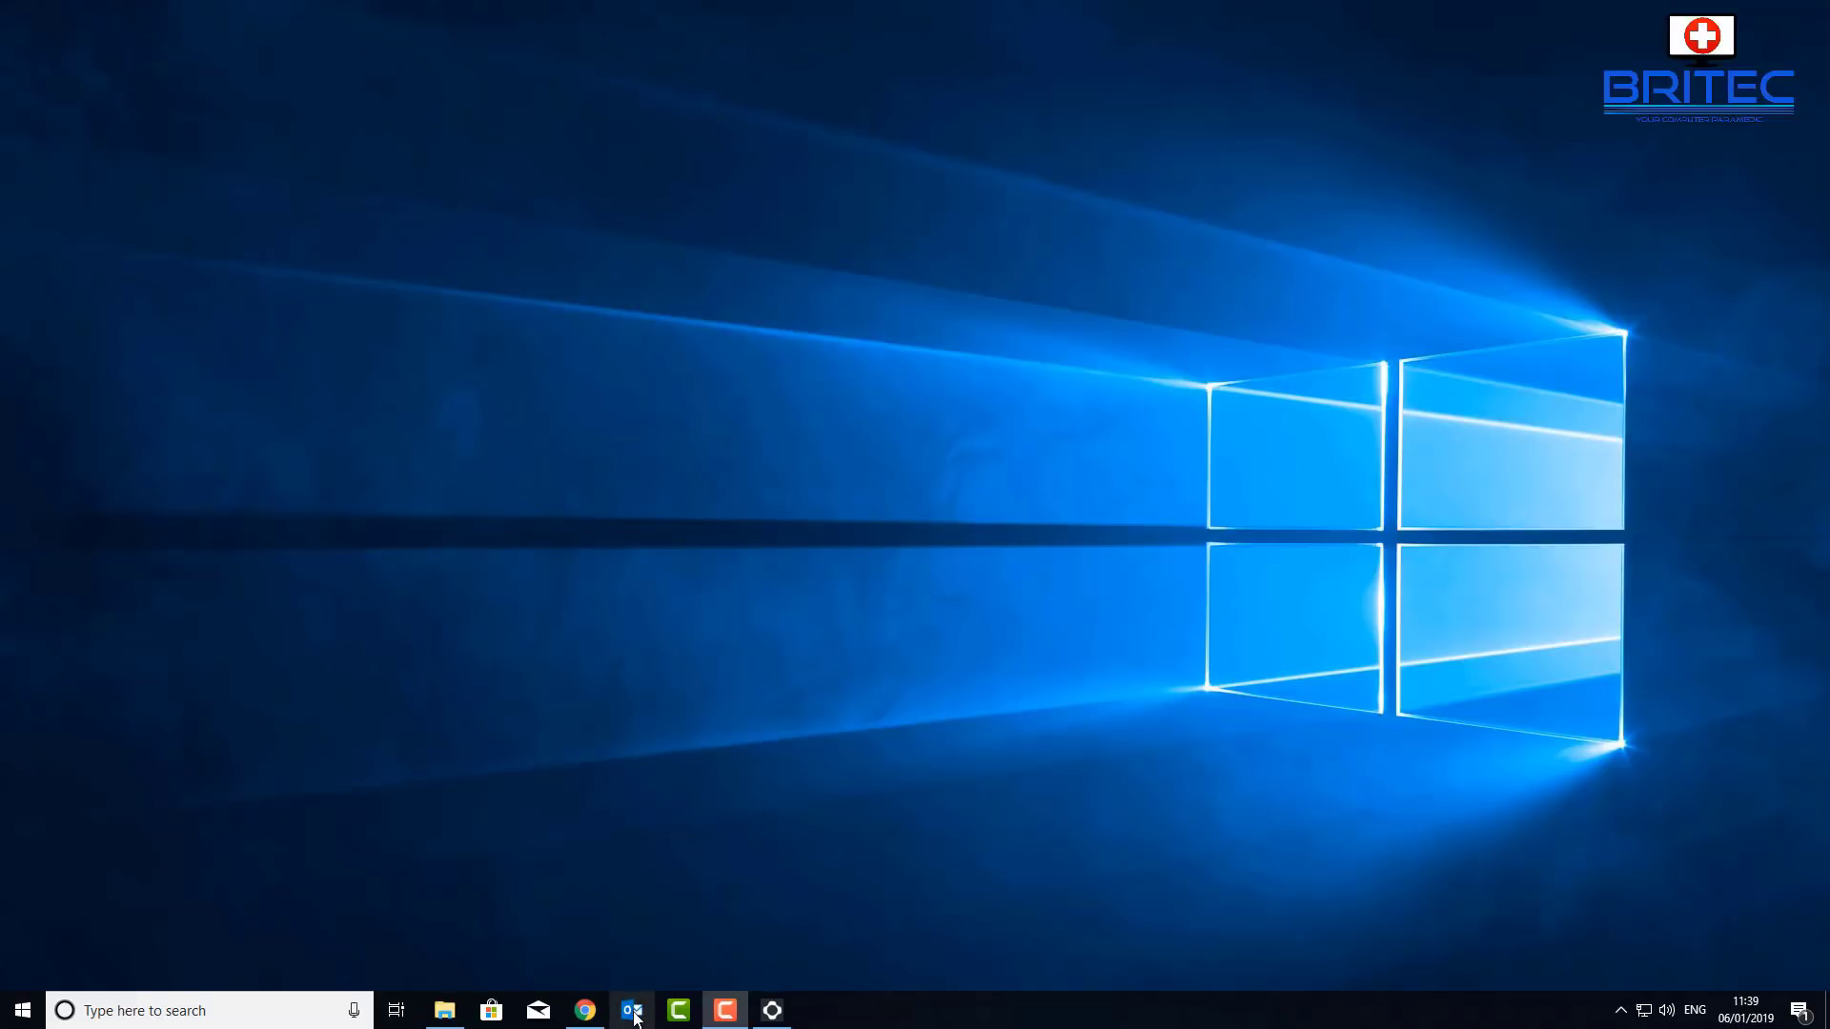
Launch Outlook from the taskbar and open the File backstage's Account Information page.
click(630, 1011)
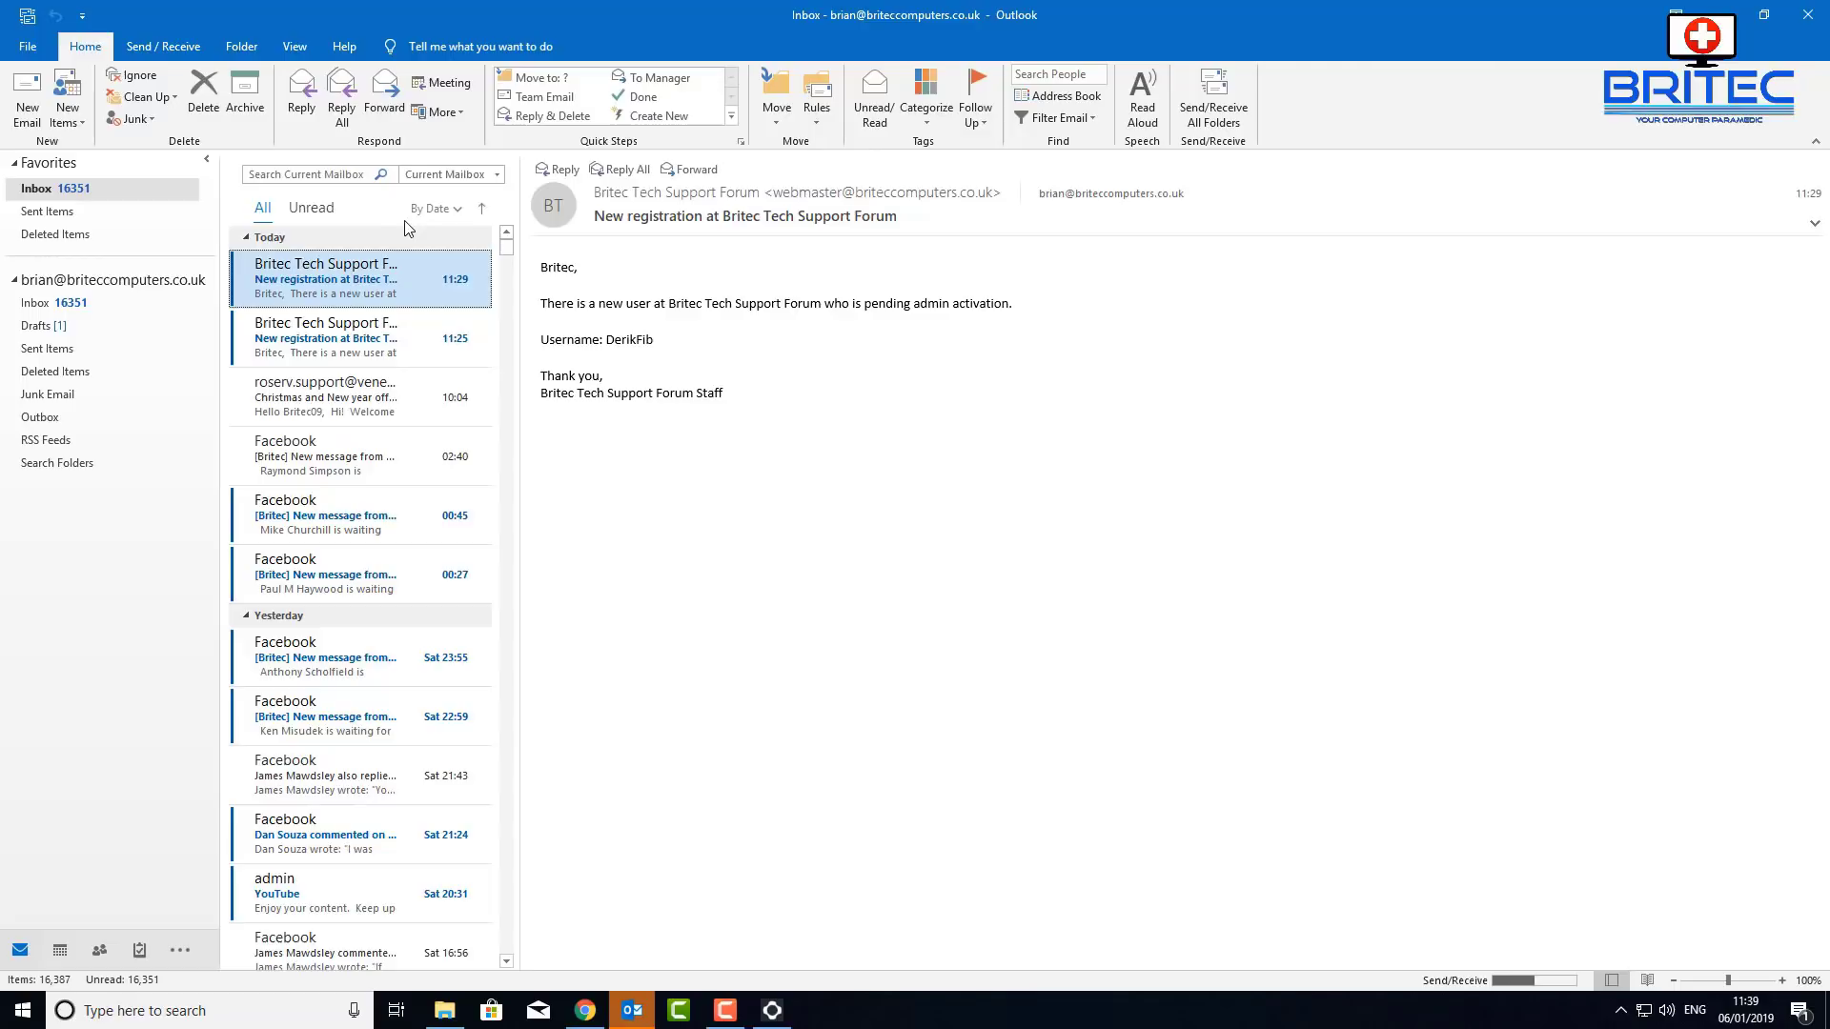
click(24, 49)
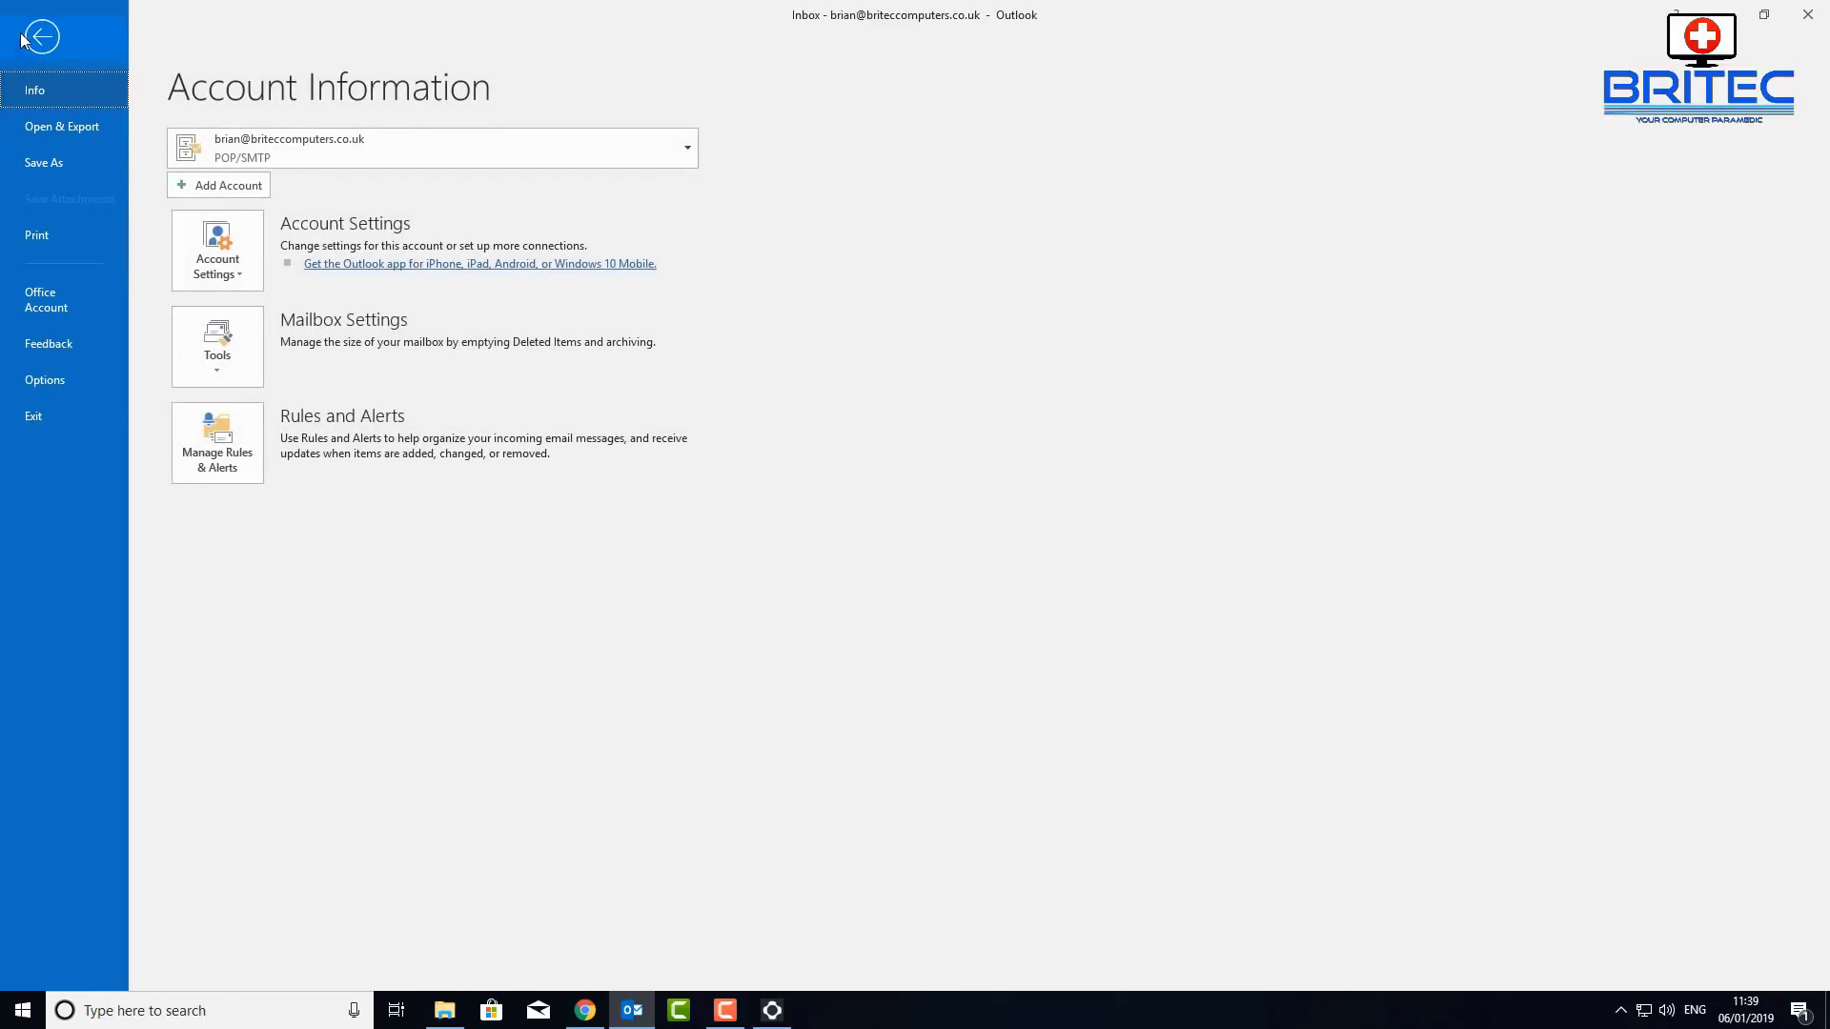
On the Office Account page, apply the Dark Gray Office theme.
click(42, 306)
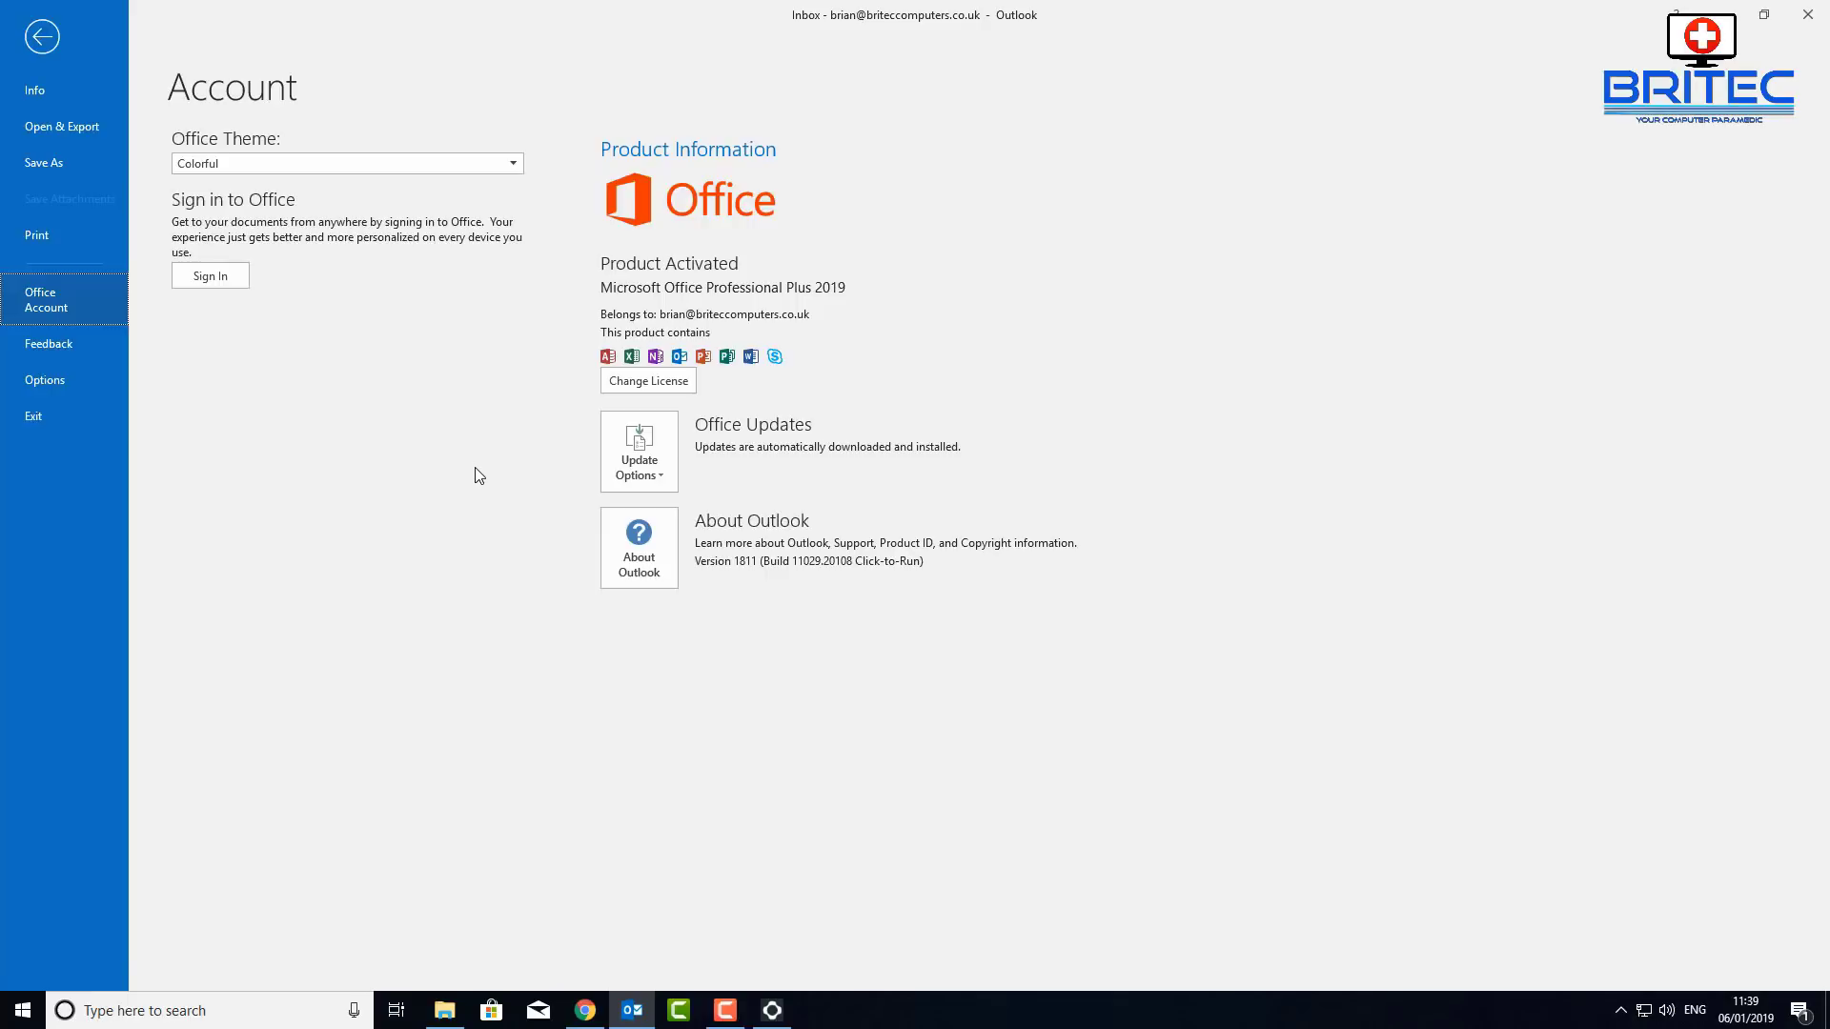
click(353, 168)
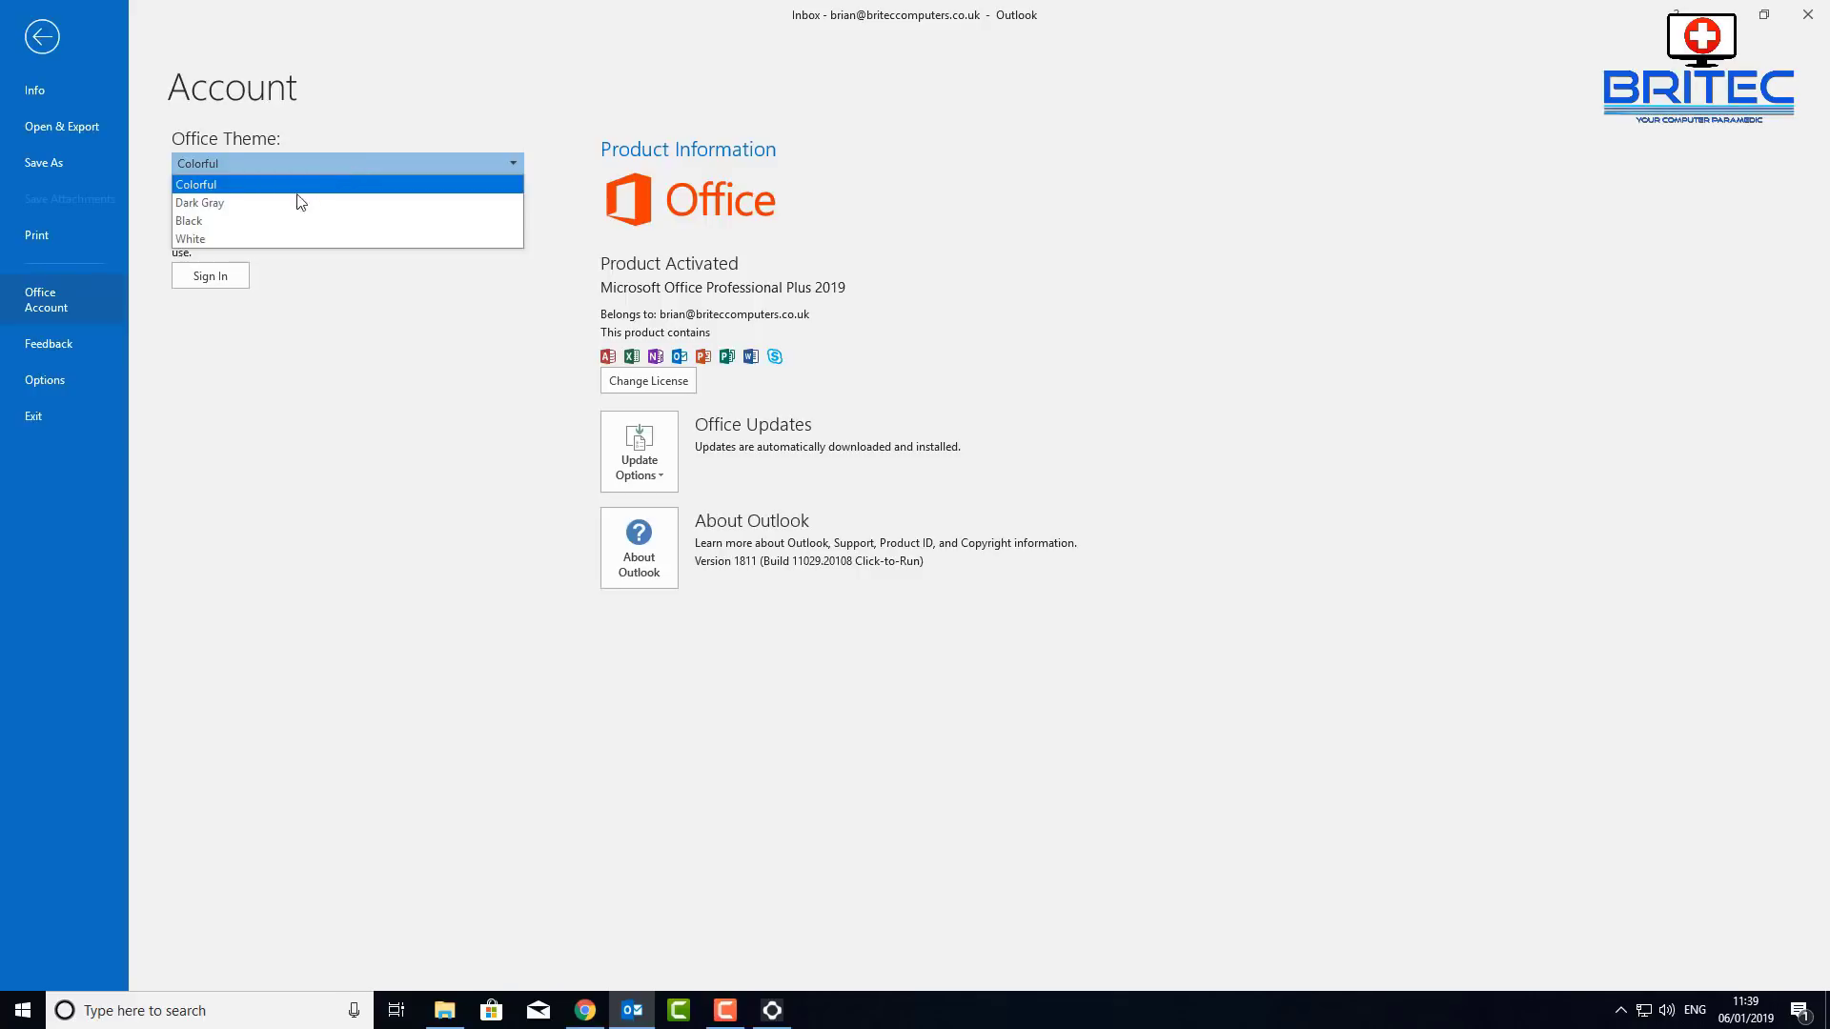
click(280, 205)
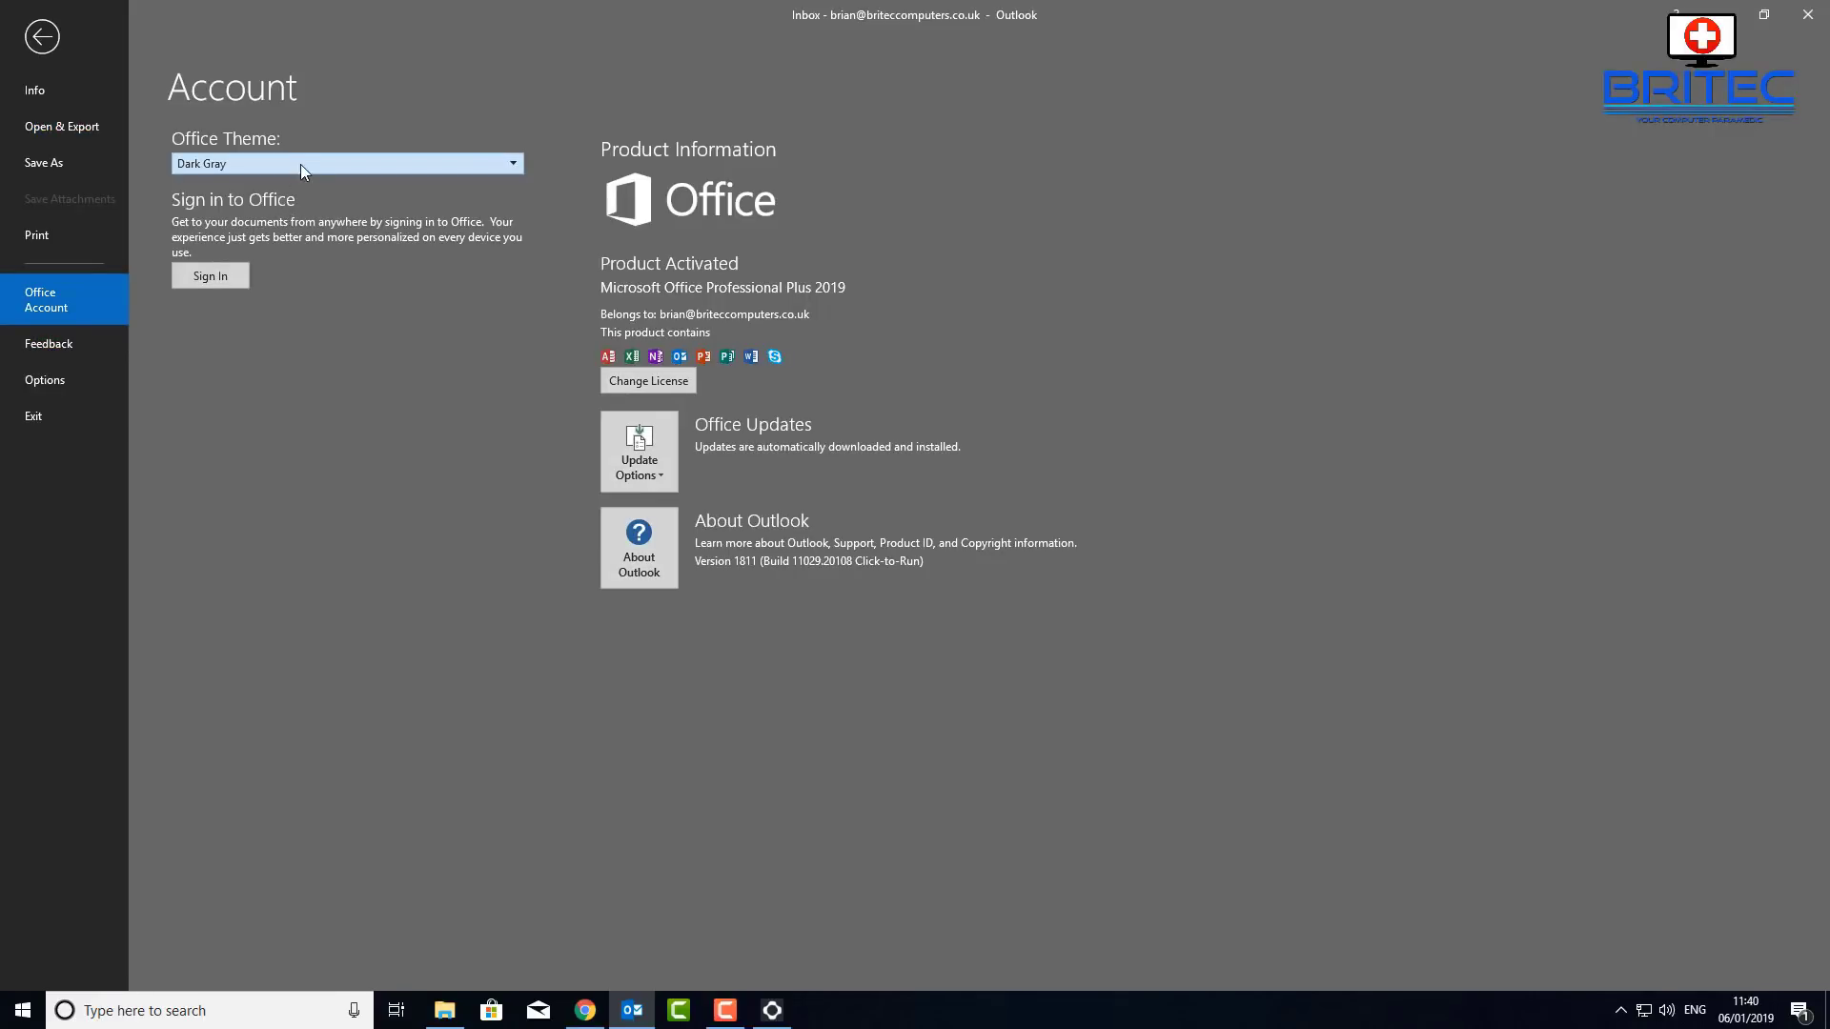
Try the Black and White Office themes, then return to Dark Gray.
click(300, 165)
click(273, 225)
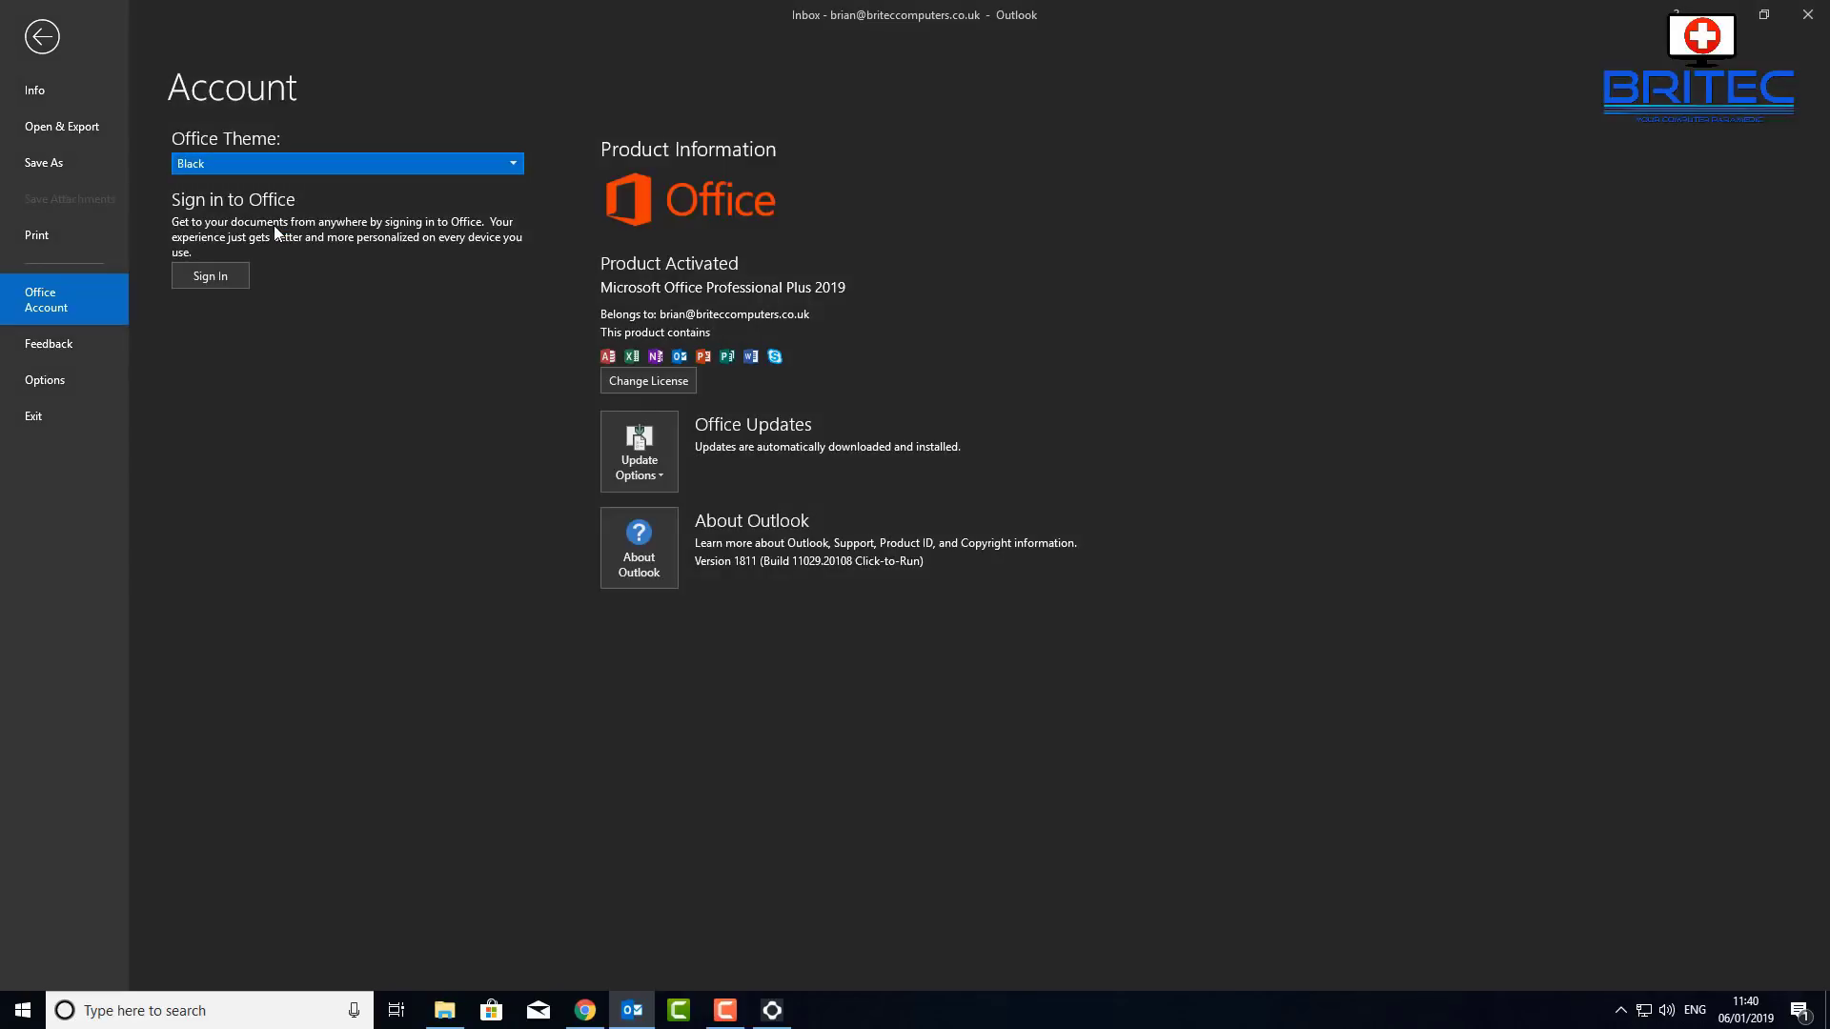
click(304, 157)
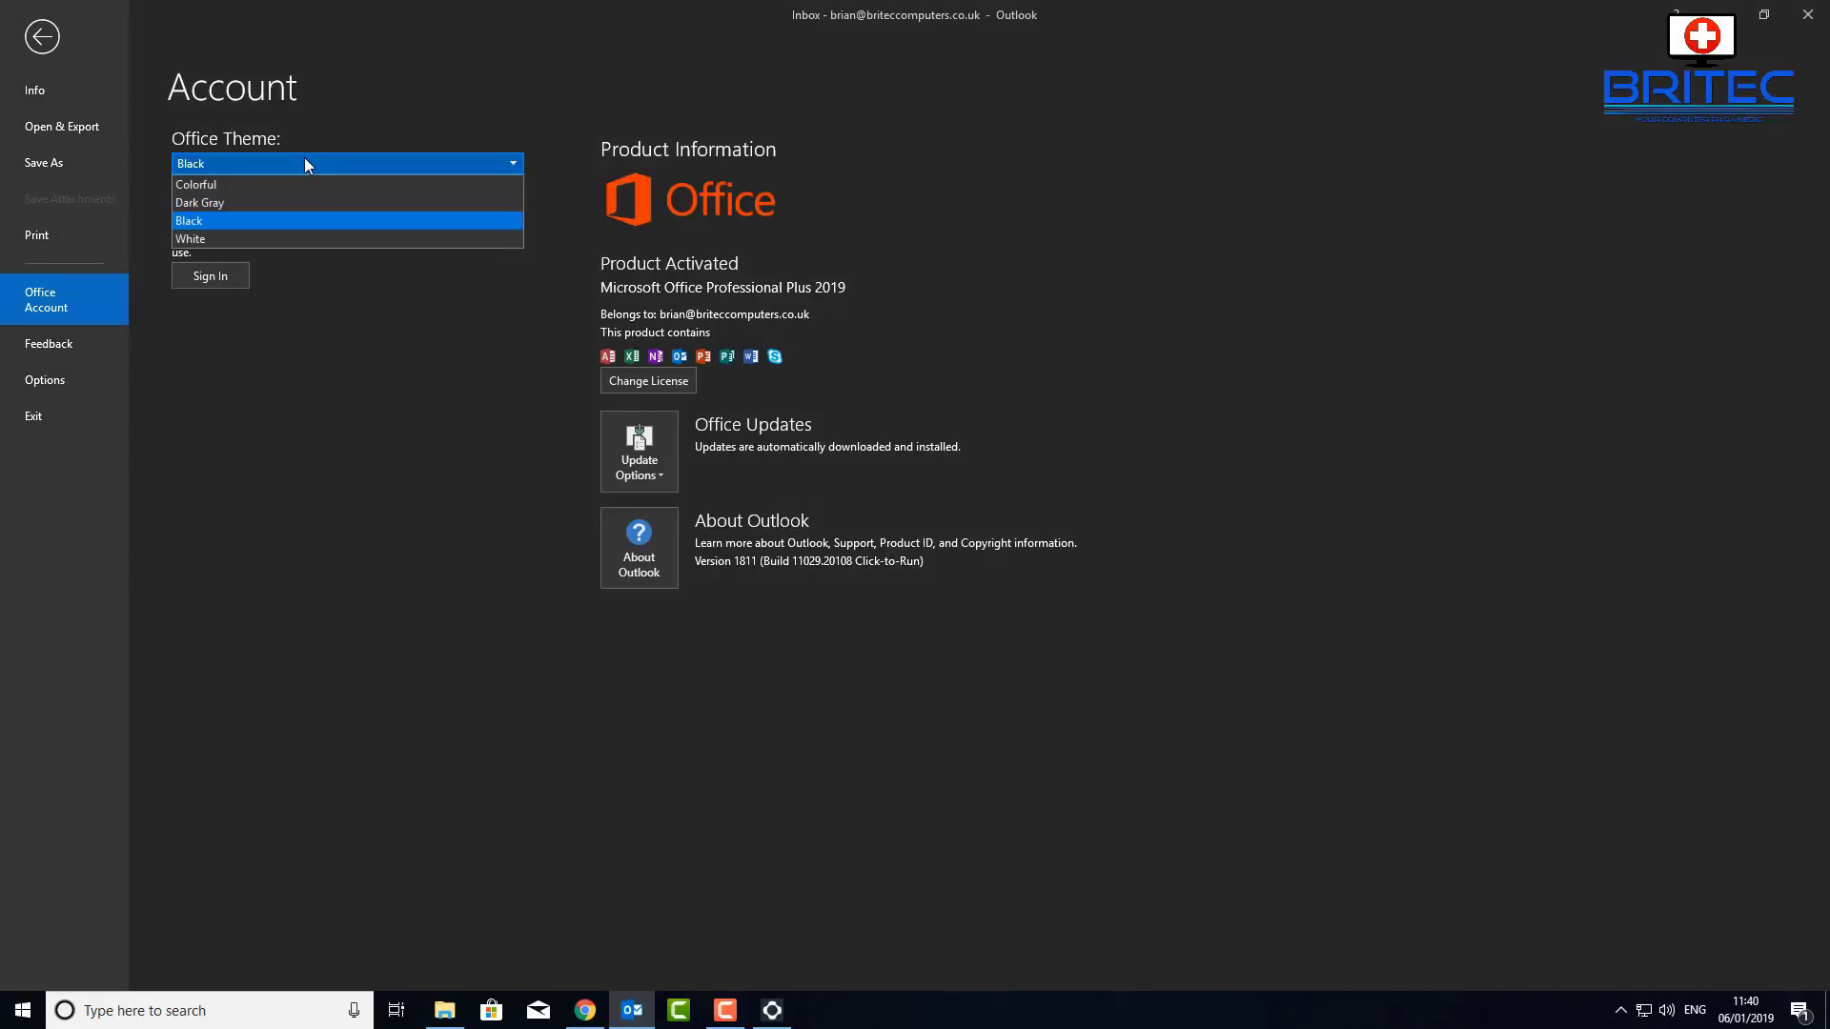
click(265, 244)
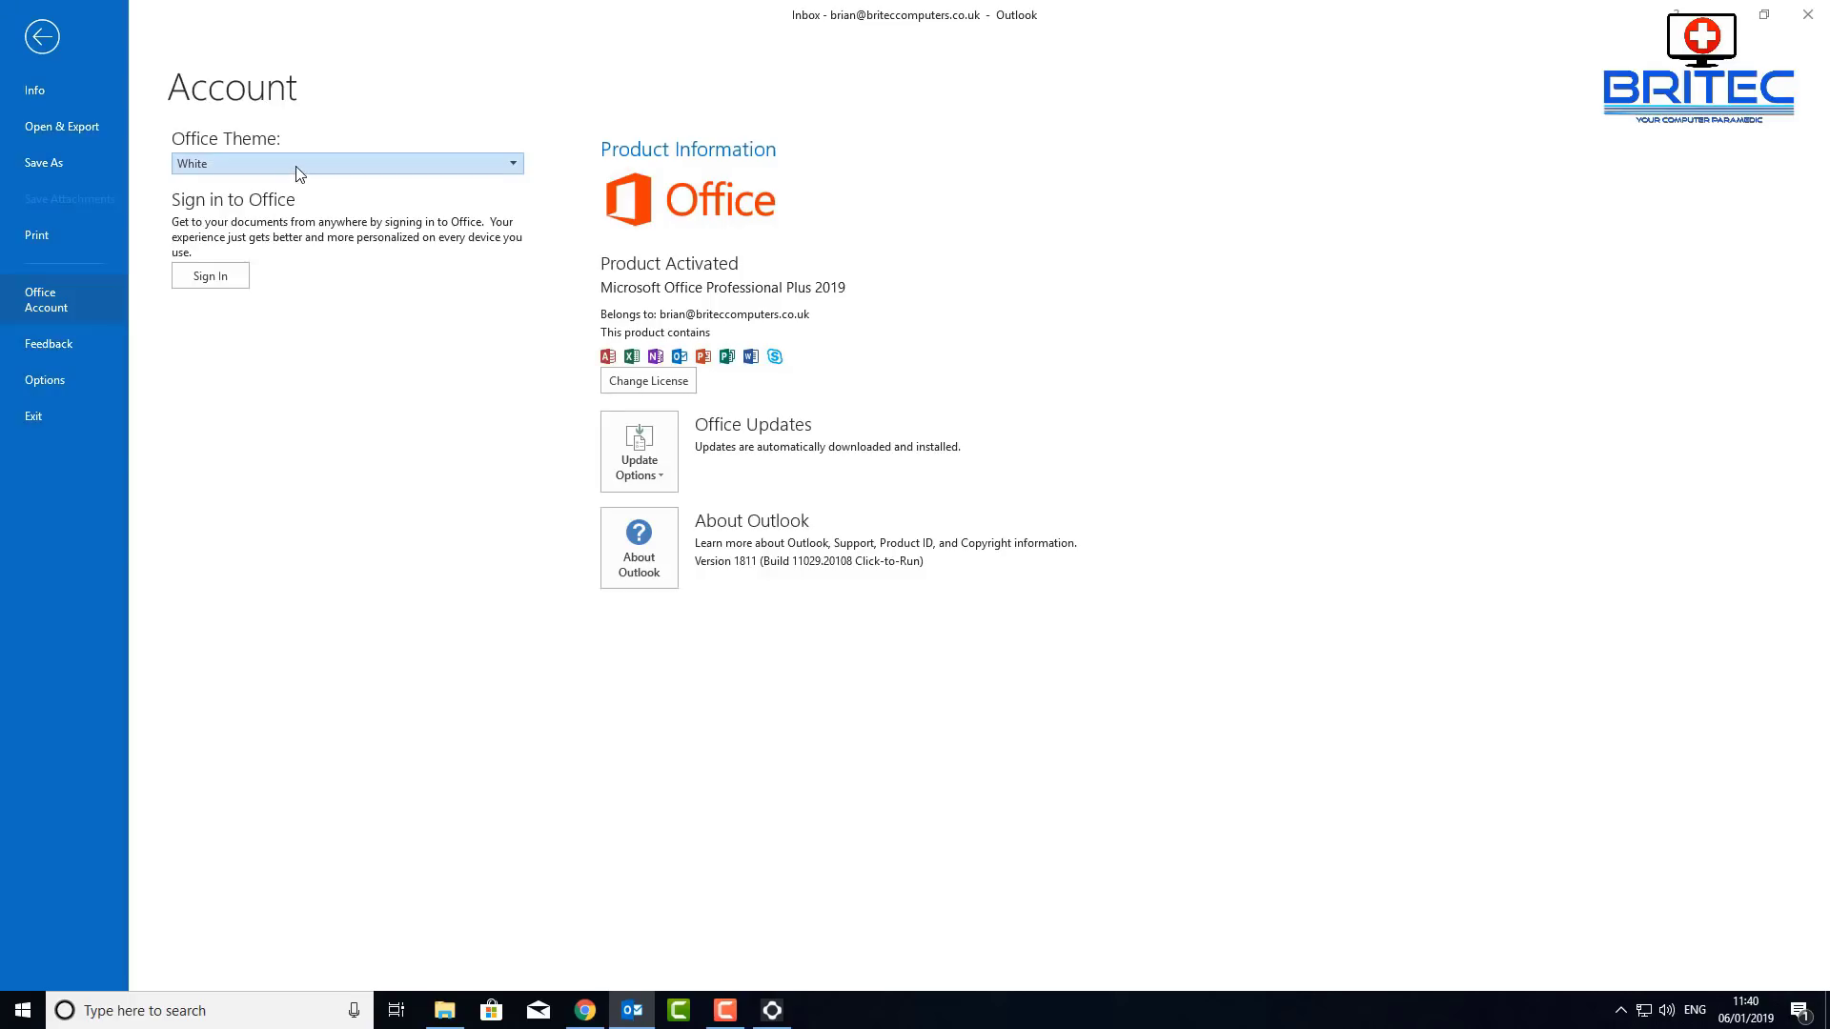
click(297, 173)
click(267, 203)
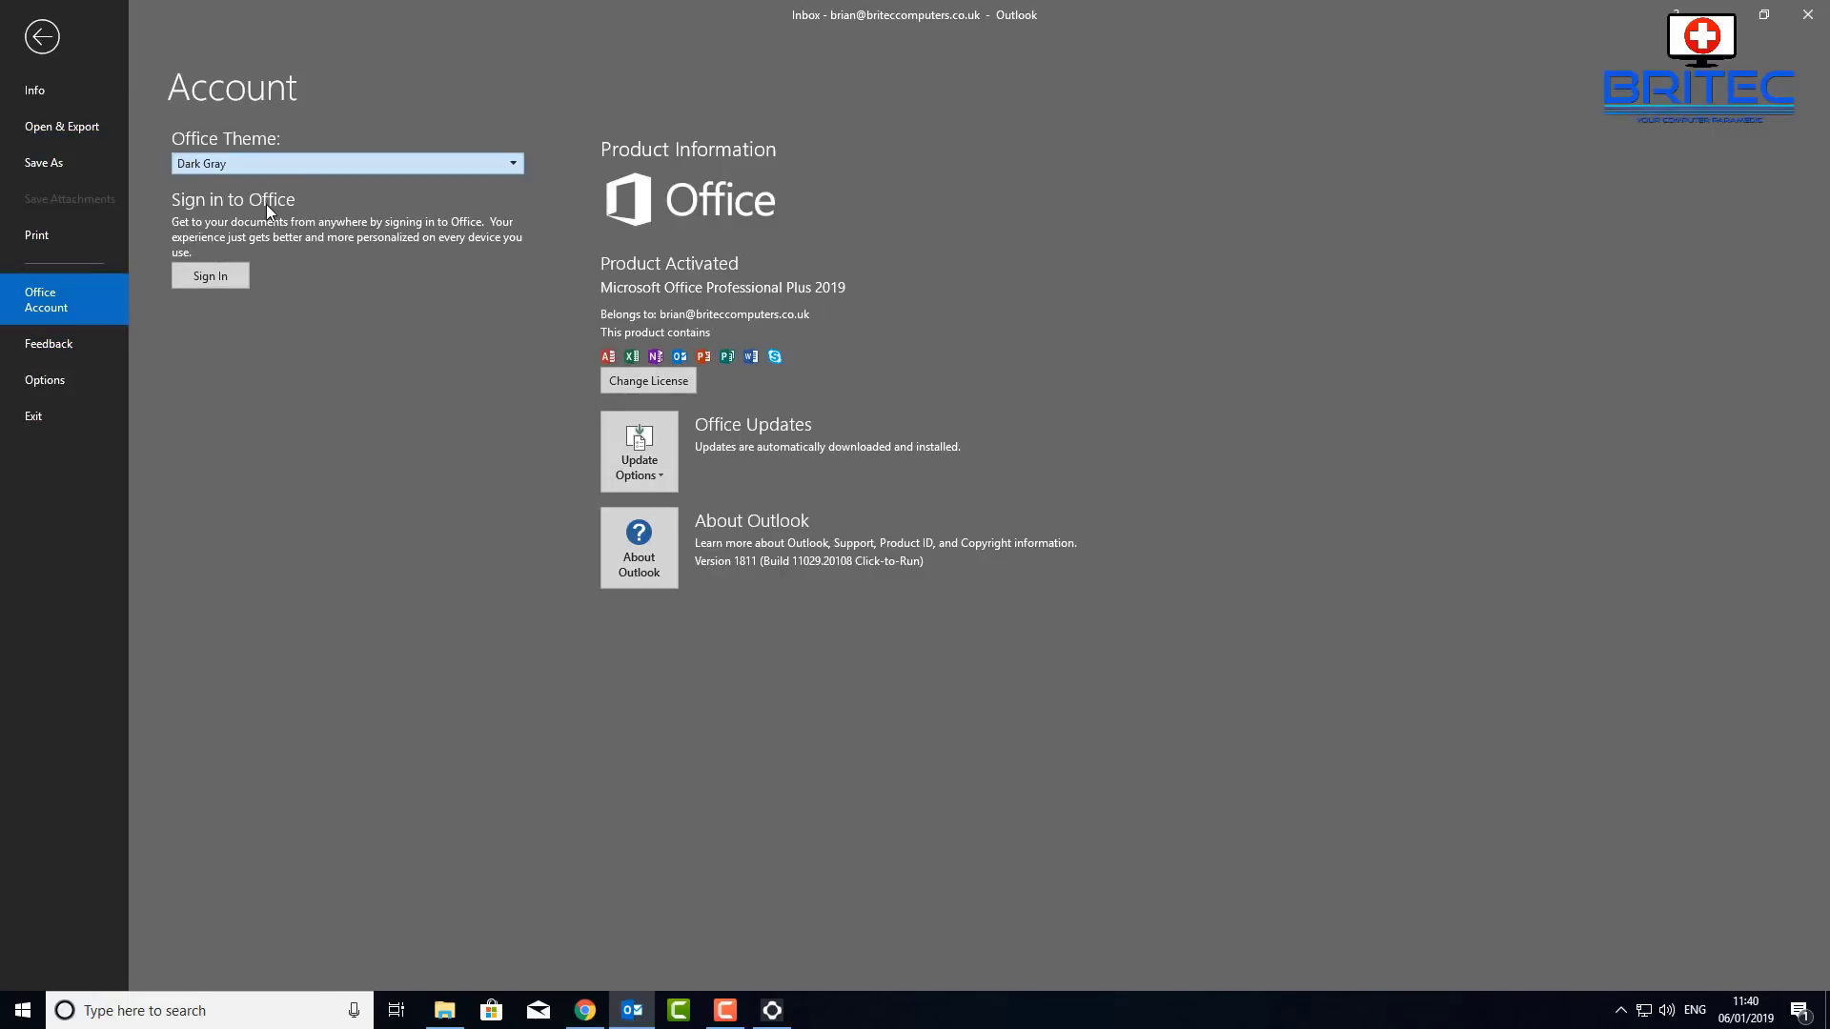
Go back to the Dark Gray inbox, then close the Outlook window.
click(52, 45)
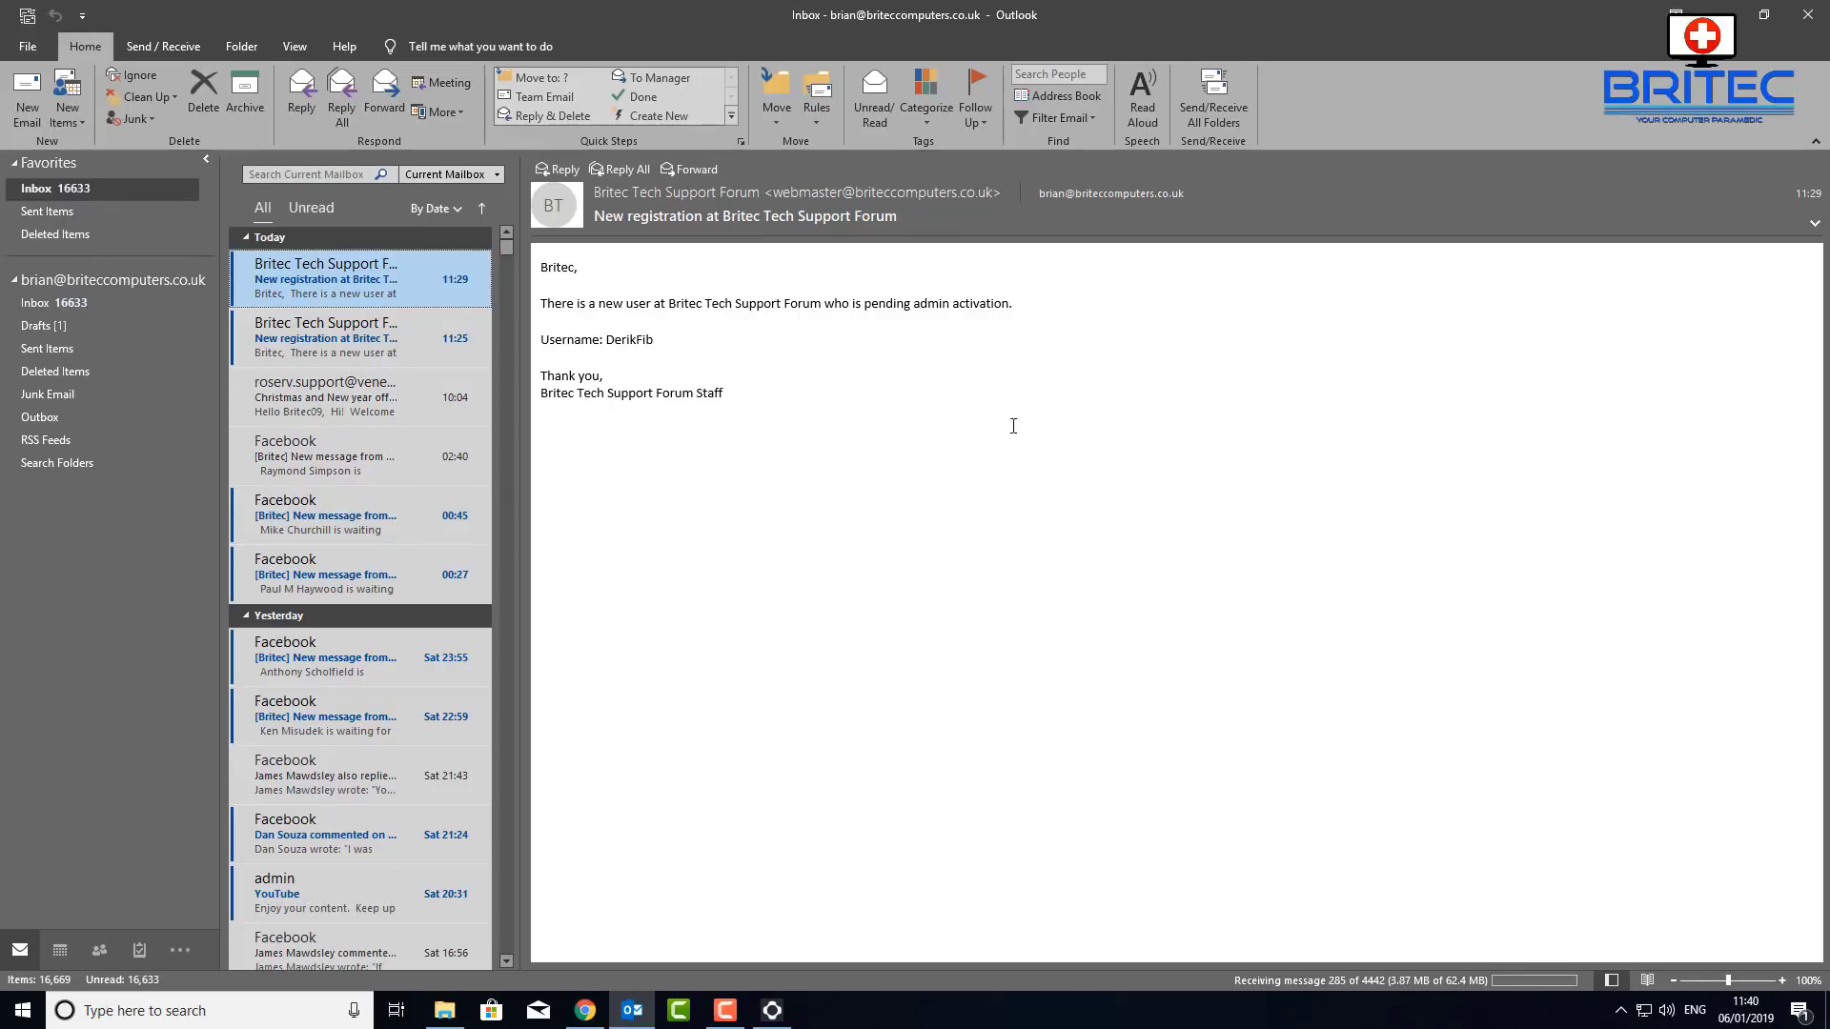
click(1806, 14)
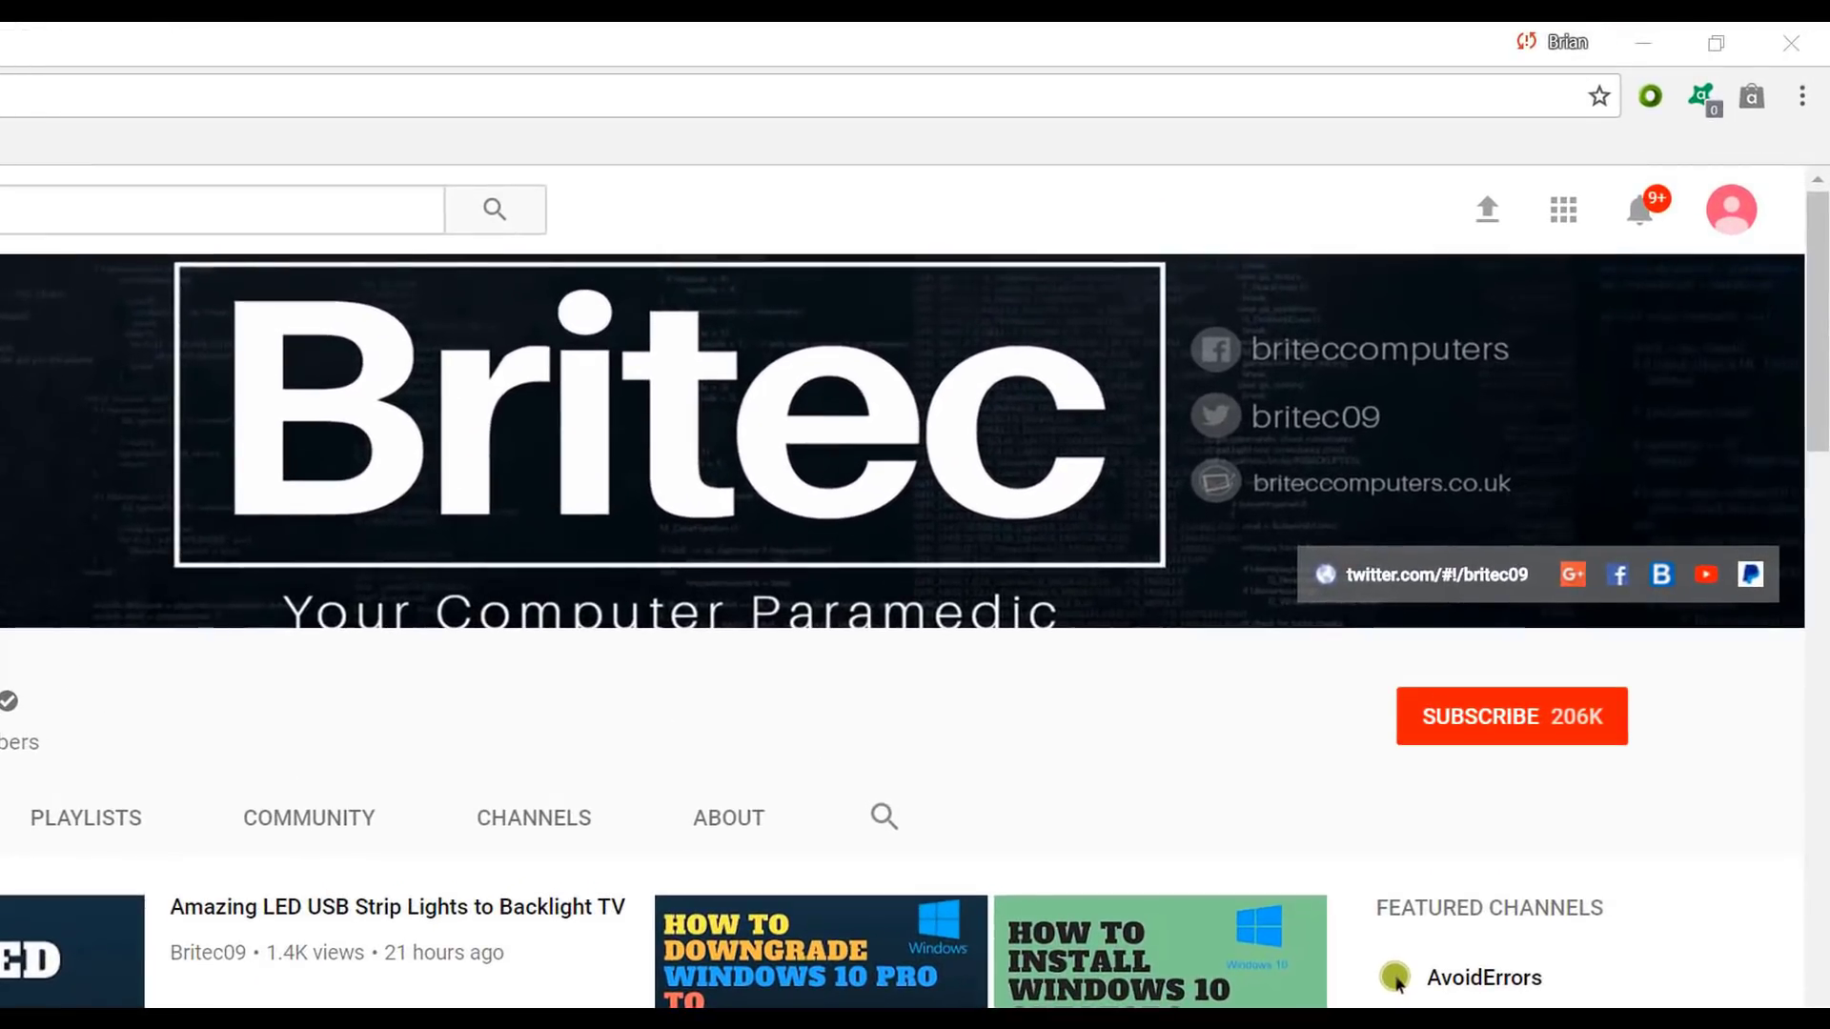
Subscribe to the Britec YouTube channel, which then shows 206K subscribers.
click(1533, 737)
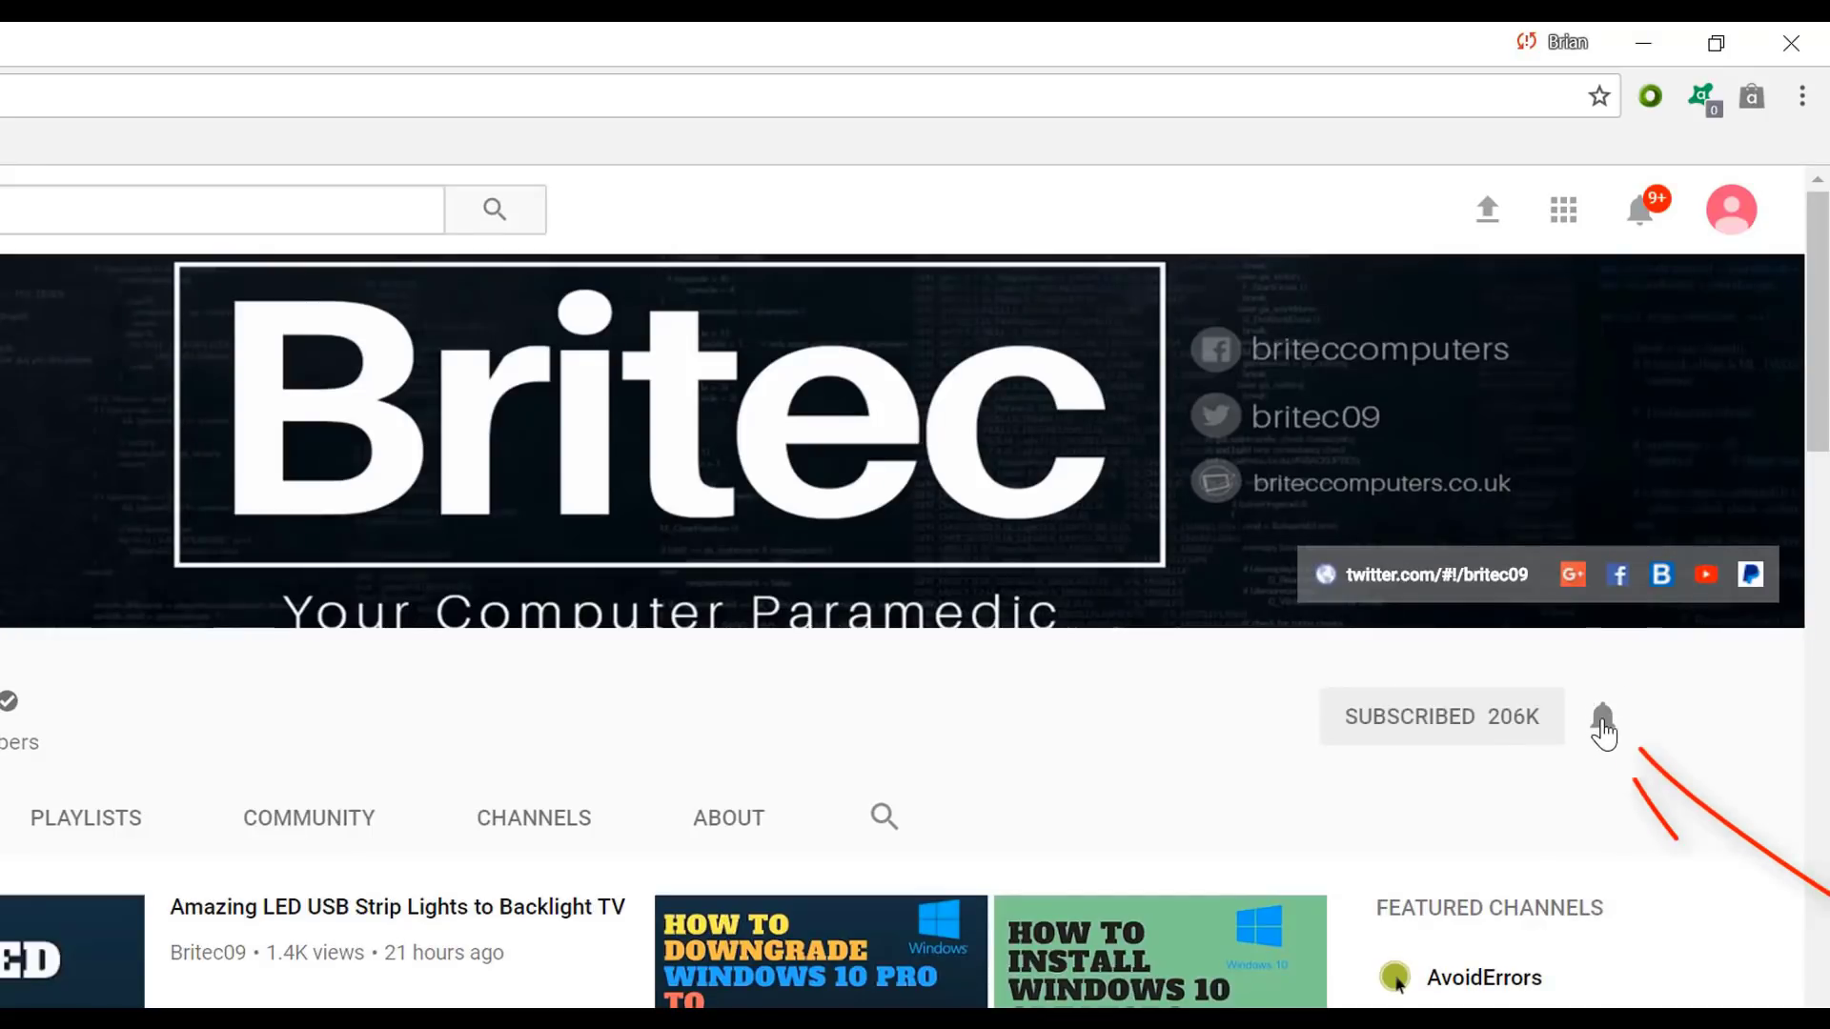